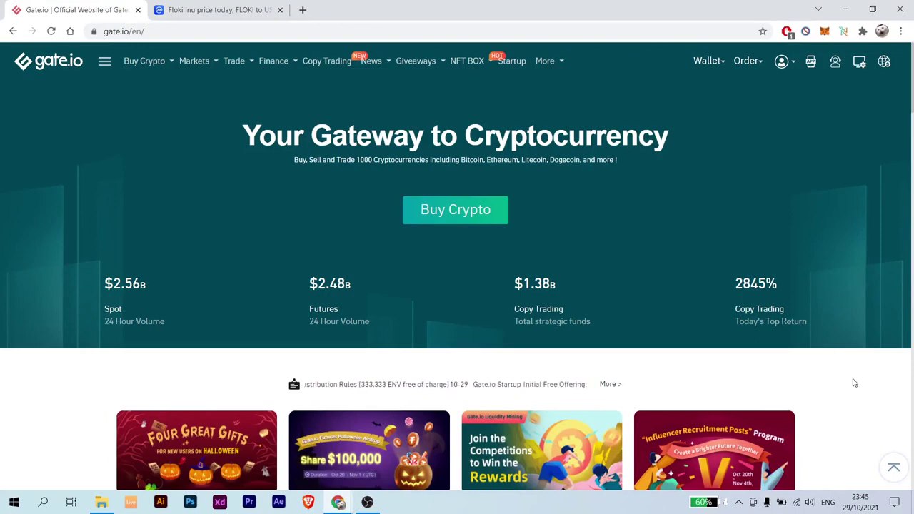
Check which exchanges list Floki Inu on its CoinMarketCap markets page, and open the Deposit page of the Gate.io wallet.
{"action": "left_click", "coordinate": [219, 10]}
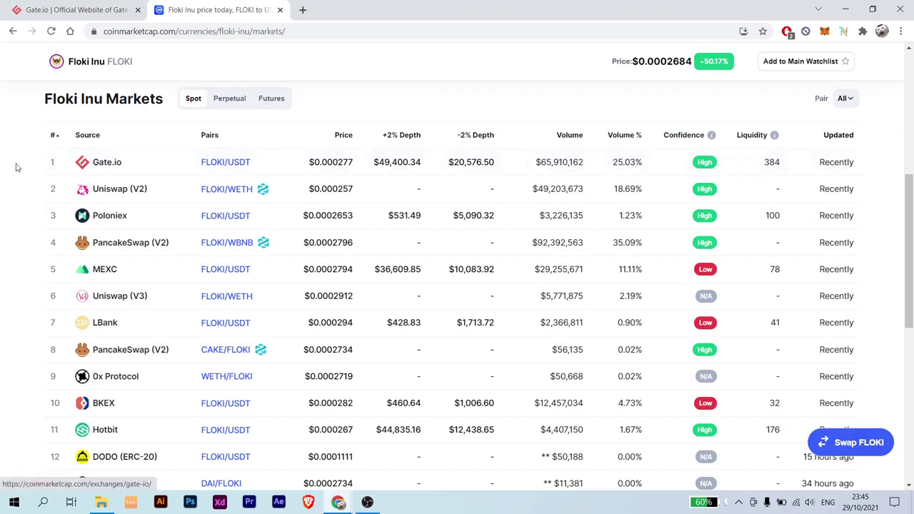
{"action": "left_click", "coordinate": [75, 10]}
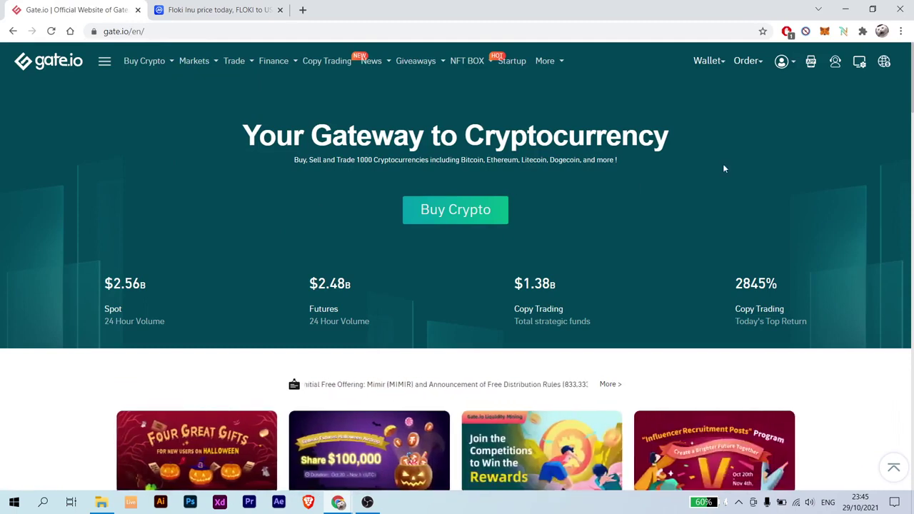
{"action": "mouse_move", "coordinate": [699, 62]}
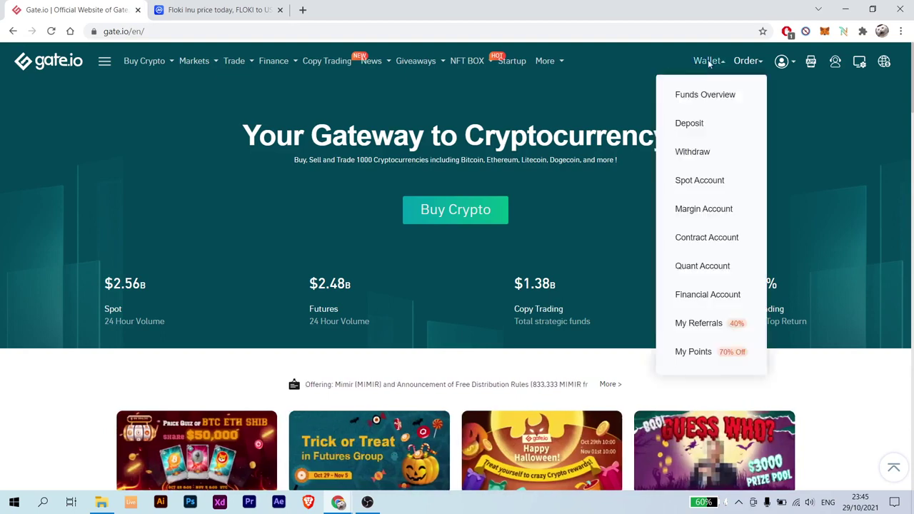
{"action": "left_click", "coordinate": [689, 125]}
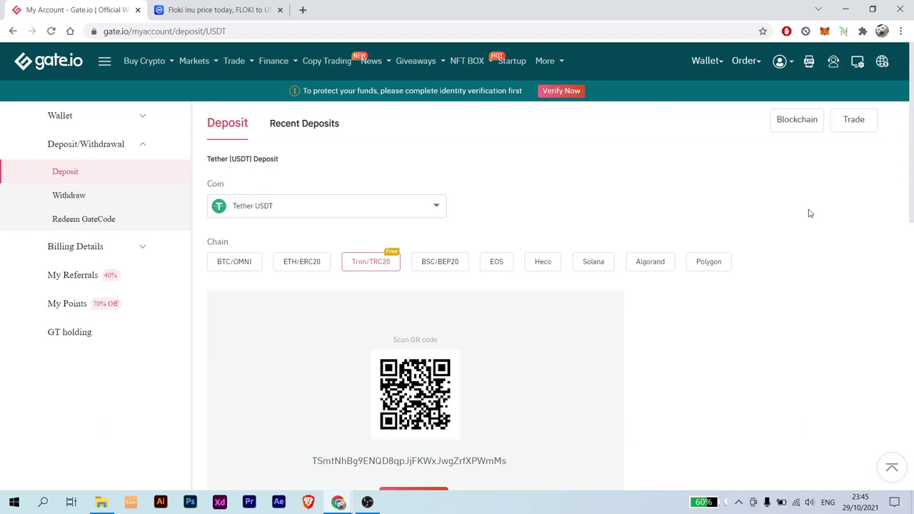
Browse the list of coins available for deposit, leaving Tether USDT selected.
{"action": "left_click", "coordinate": [428, 206]}
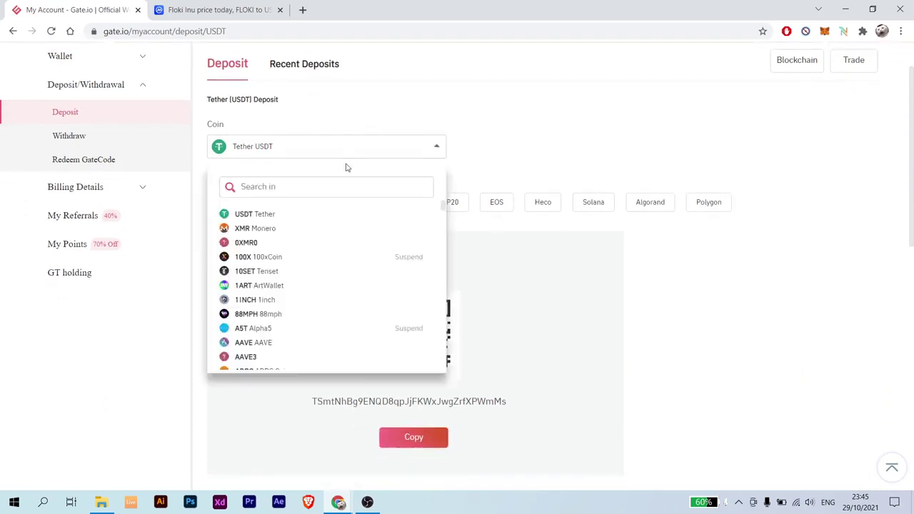
{"action": "scroll", "coordinate": [310, 264], "scroll_direction": "down", "scroll_amount": 5}
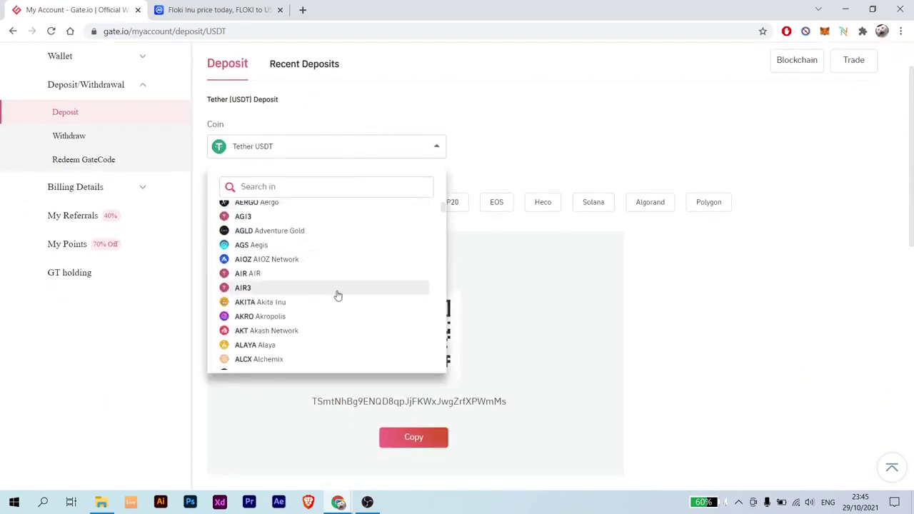
{"action": "left_click", "coordinate": [696, 335]}
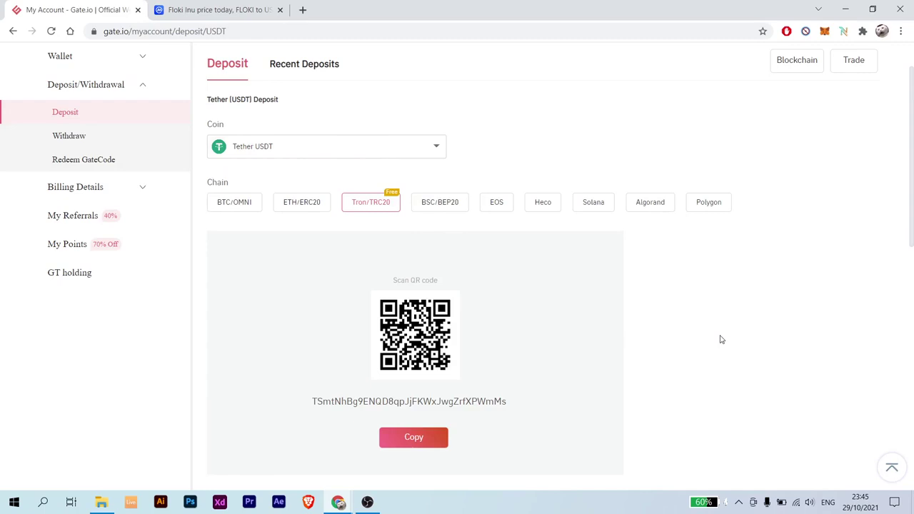
{"action": "scroll", "coordinate": [720, 339], "scroll_direction": "up", "scroll_amount": 1}
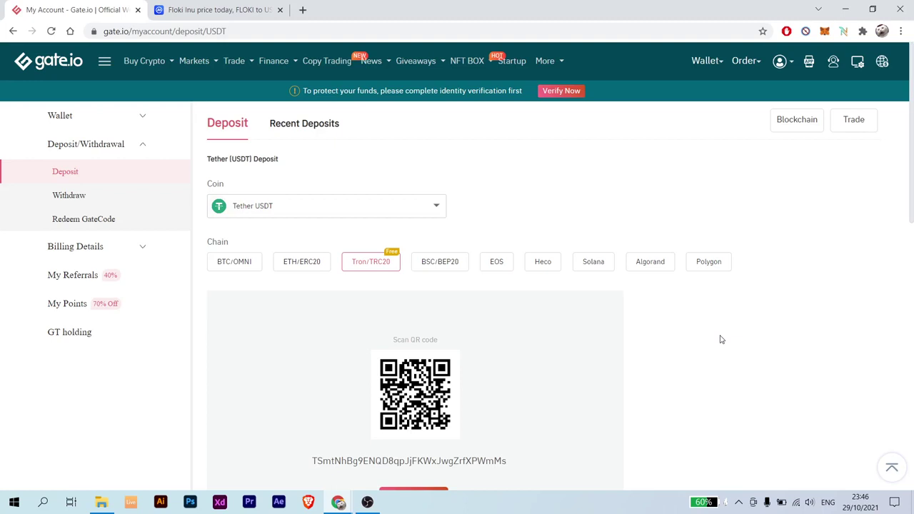
{"action": "scroll", "coordinate": [720, 339], "scroll_direction": "down", "scroll_amount": 1}
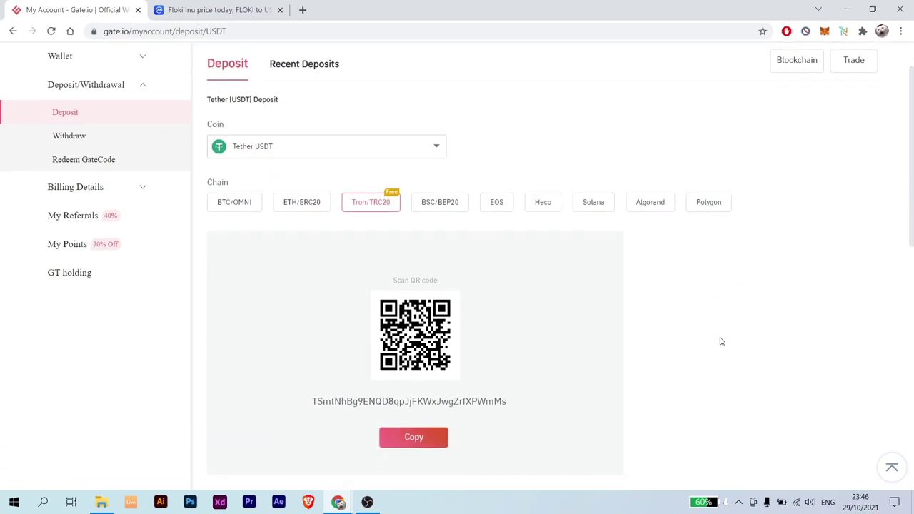
{"action": "left_click", "coordinate": [351, 152]}
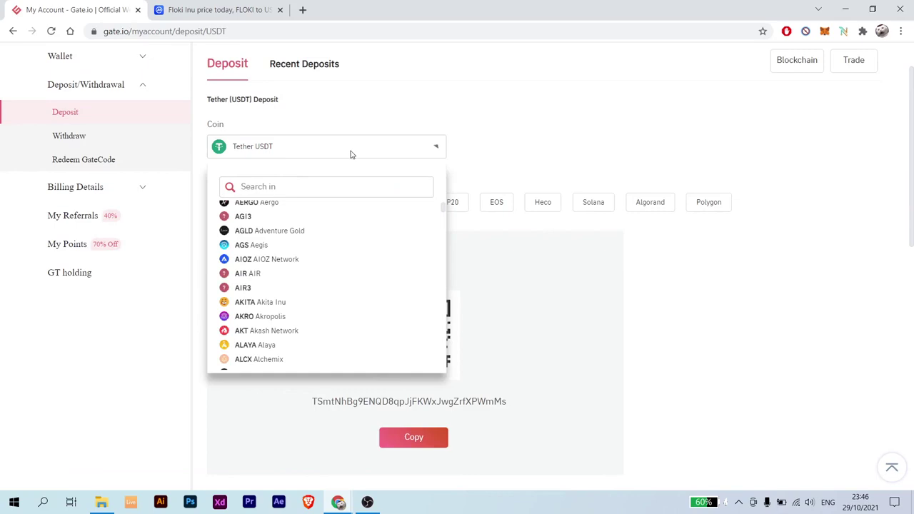
{"action": "scroll", "coordinate": [359, 253], "scroll_direction": "down", "scroll_amount": 1}
{"action": "left_click", "coordinate": [691, 286]}
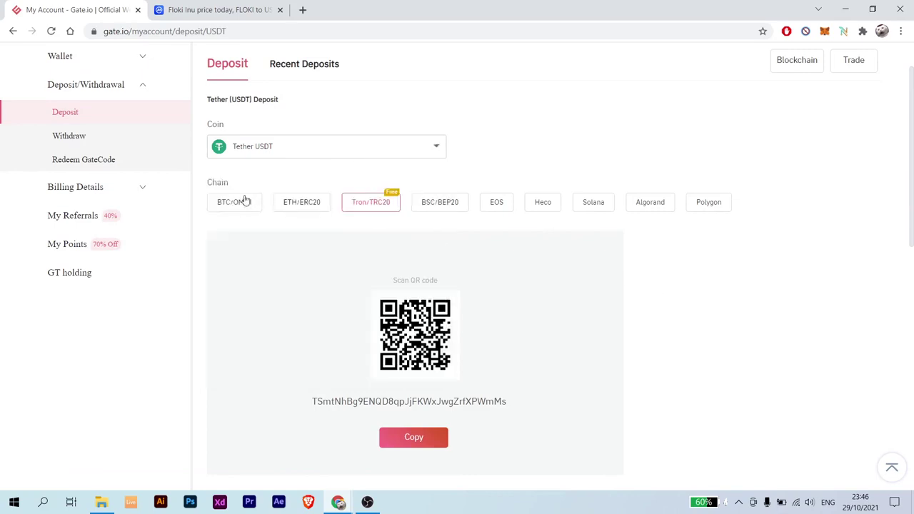
Choose ETH/ERC20 as the chain for the Tether USDT deposit.
{"action": "scroll", "coordinate": [500, 208], "scroll_direction": "down", "scroll_amount": 1}
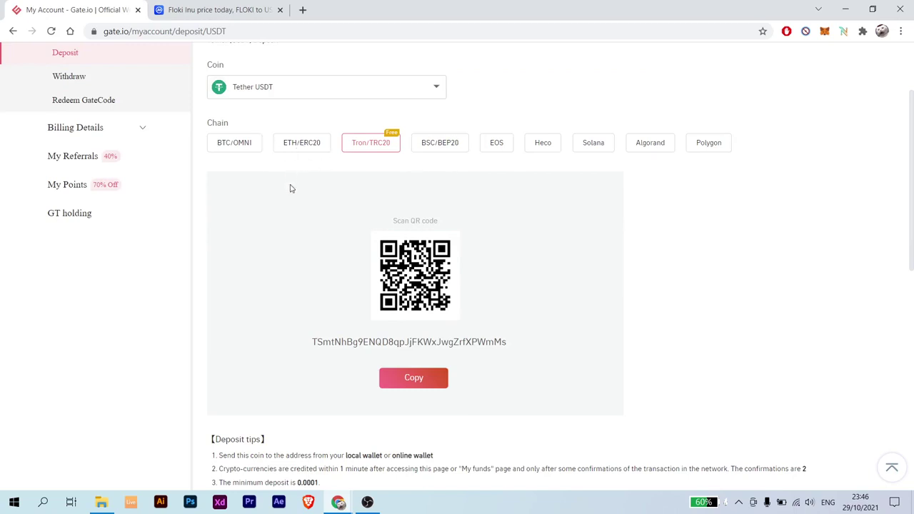
{"action": "left_click", "coordinate": [303, 149]}
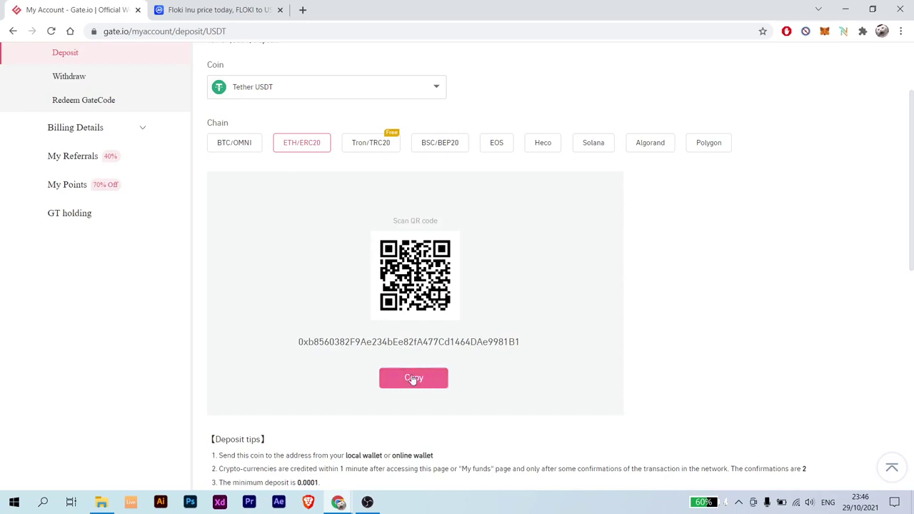
{"action": "scroll", "coordinate": [323, 297], "scroll_direction": "up", "scroll_amount": 2}
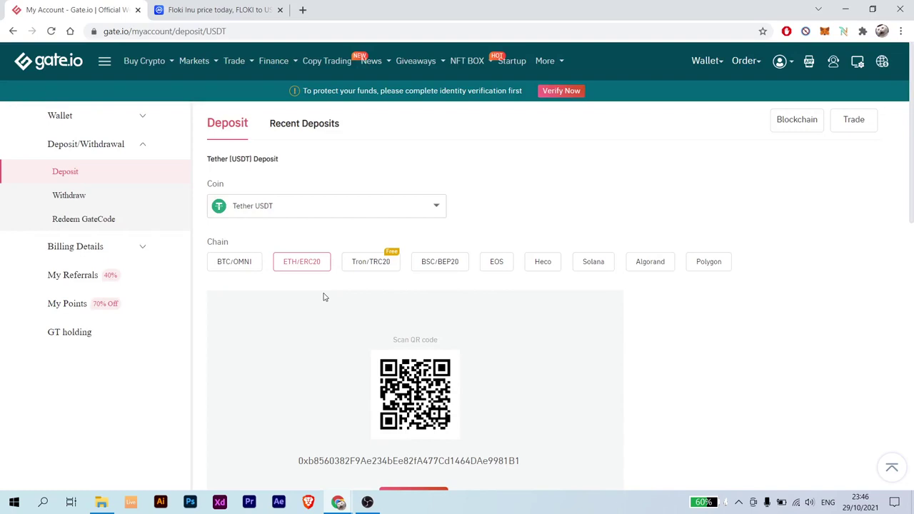
Leave the deposit page and open the spot trading page.
{"action": "left_click", "coordinate": [443, 209]}
{"action": "mouse_move", "coordinate": [232, 61]}
{"action": "left_click", "coordinate": [174, 119]}
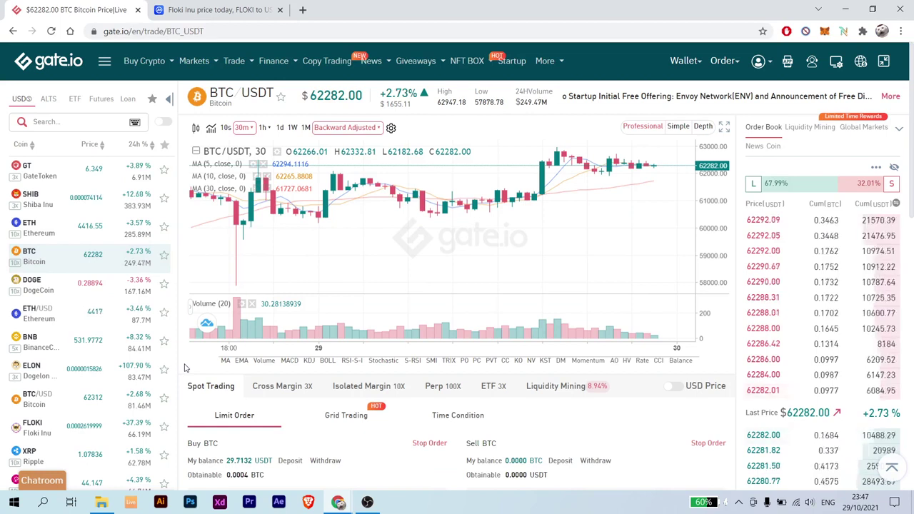
Search the trading pairs for "xmr", open the XMR_USDT pair and view its buy and sell order forms.
{"action": "left_click", "coordinate": [62, 121]}
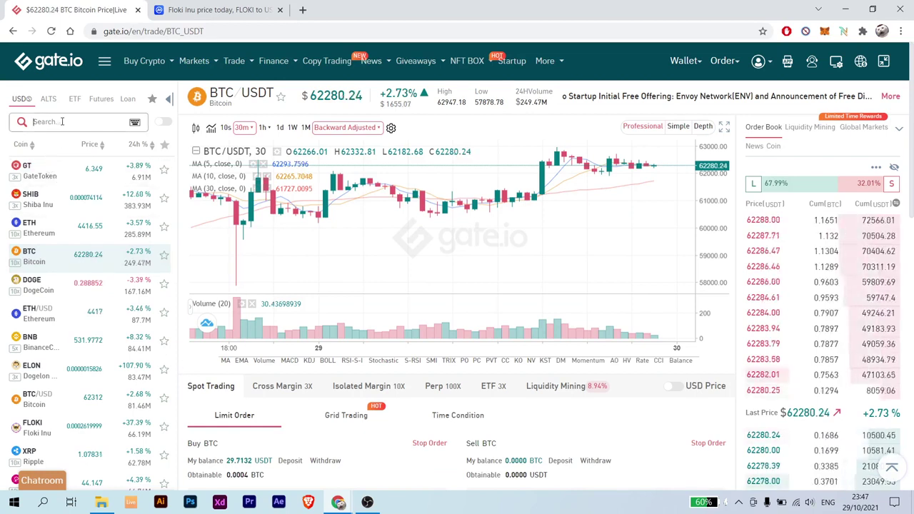
{"action": "type", "text": "xmr"}
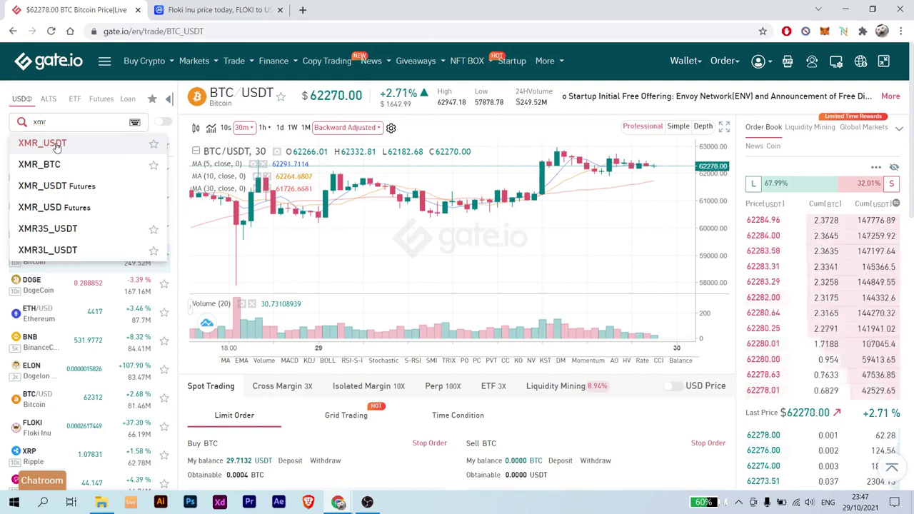
{"action": "left_click", "coordinate": [57, 145]}
{"action": "scroll", "coordinate": [443, 296], "scroll_direction": "down", "scroll_amount": 3}
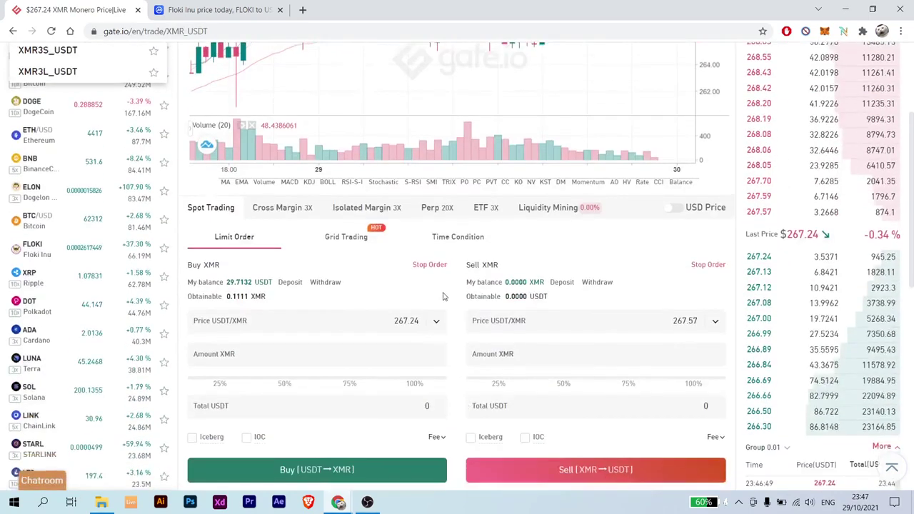
{"action": "scroll", "coordinate": [442, 297], "scroll_direction": "down", "scroll_amount": 1}
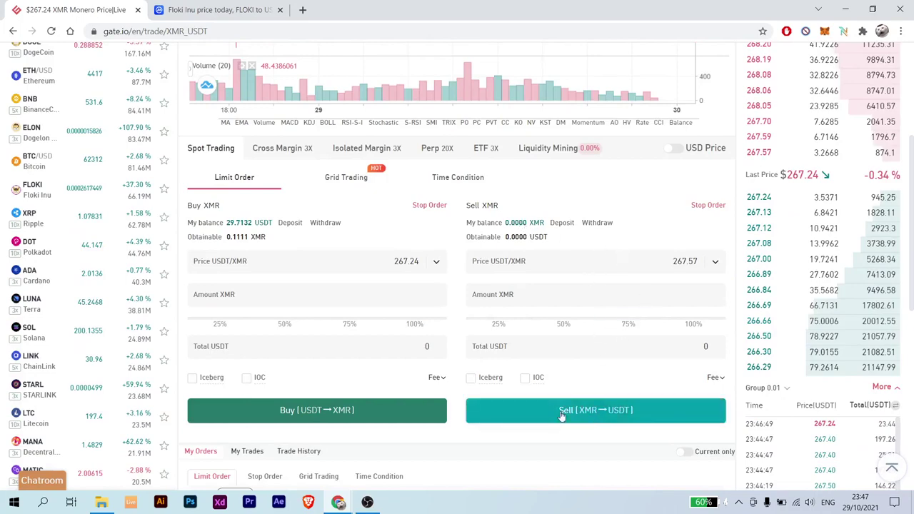
{"action": "scroll", "coordinate": [461, 255], "scroll_direction": "up", "scroll_amount": 4}
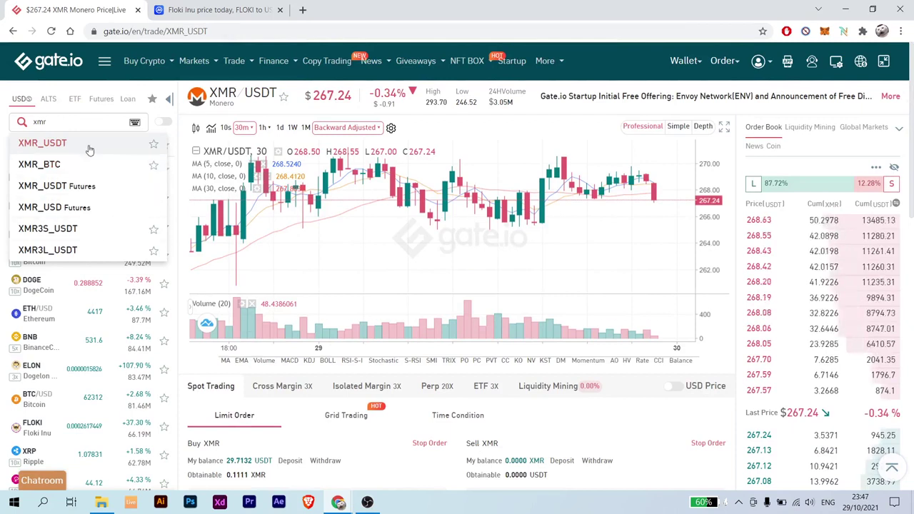
Replace the pair search with "floki" and open the FLOKI_USDT pair at its limit order form.
{"action": "left_click", "coordinate": [71, 116]}
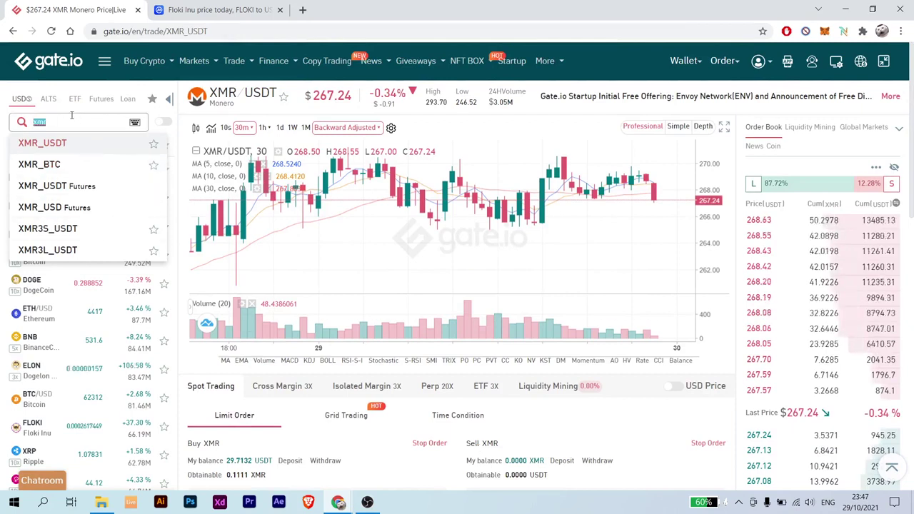
{"action": "key", "text": "BackSpace"}
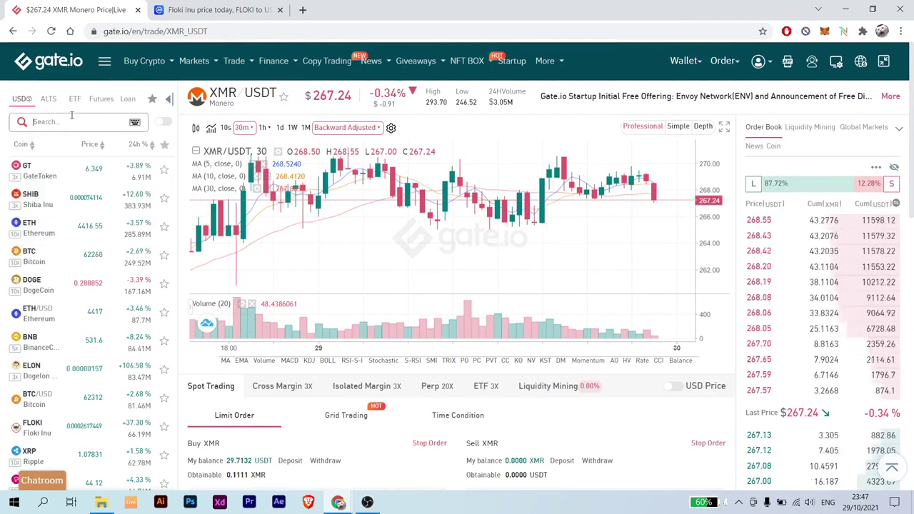
{"action": "type", "text": "floki"}
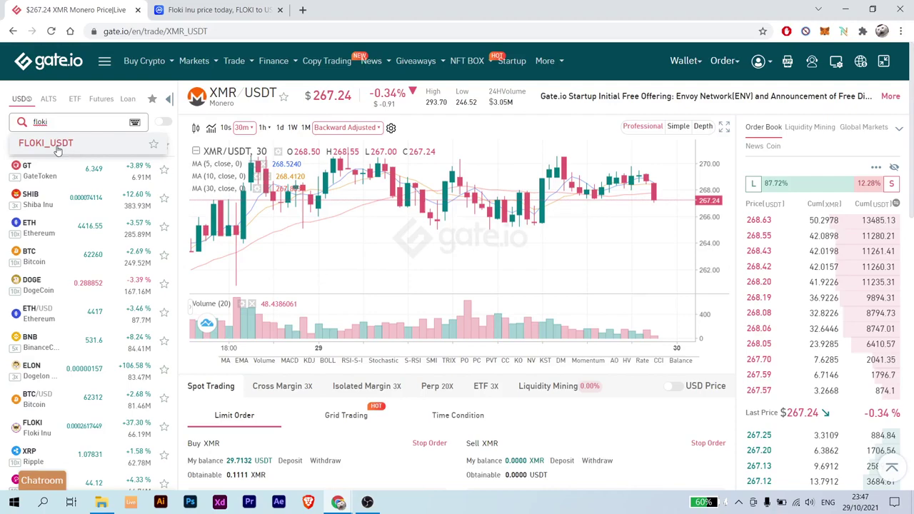
{"action": "left_click", "coordinate": [70, 145]}
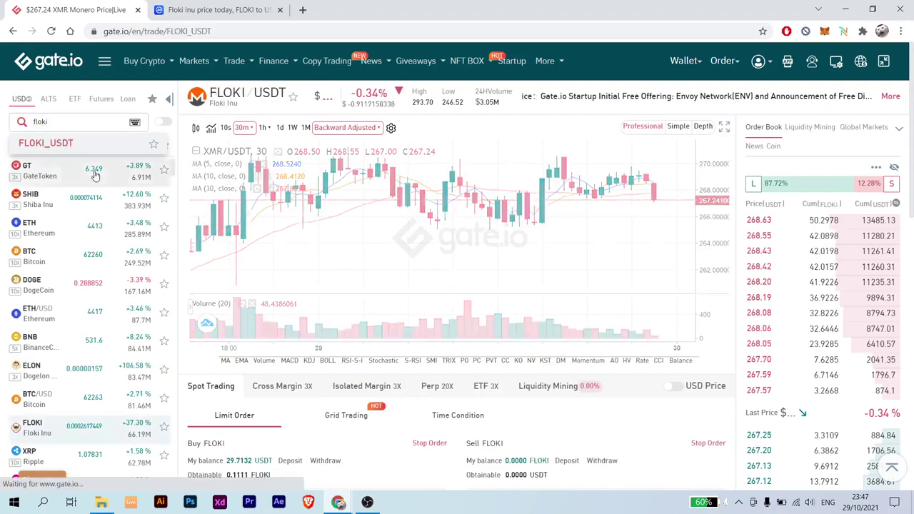
{"action": "scroll", "coordinate": [447, 315], "scroll_direction": "down", "scroll_amount": 2}
{"action": "scroll", "coordinate": [448, 315], "scroll_direction": "down", "scroll_amount": 2}
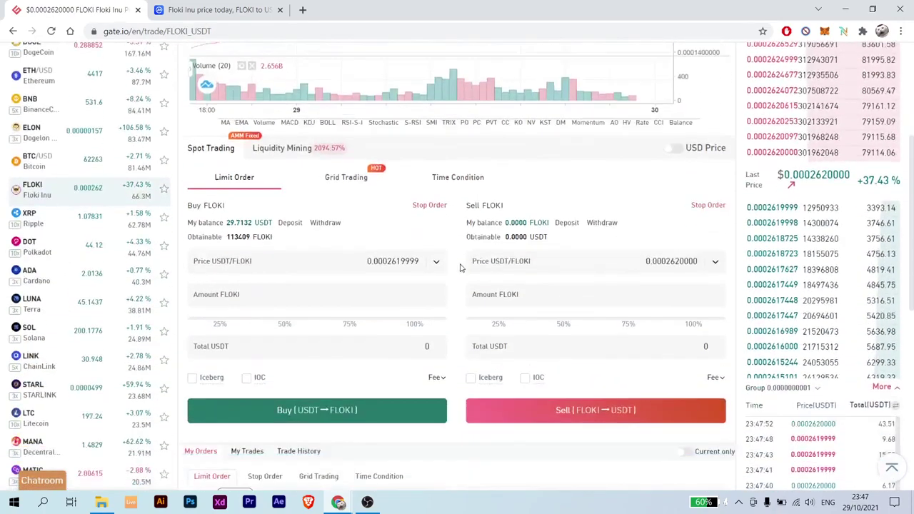
{"action": "mouse_move", "coordinate": [304, 185]}
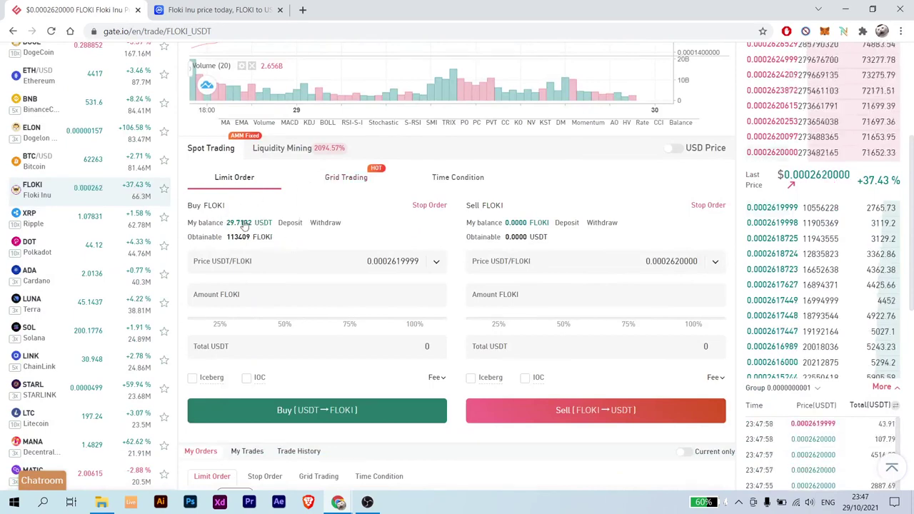
Fill the FLOKI buy amount from the USDT balance, try 50% and 75%, and set it to 100%.
{"action": "left_click", "coordinate": [246, 224]}
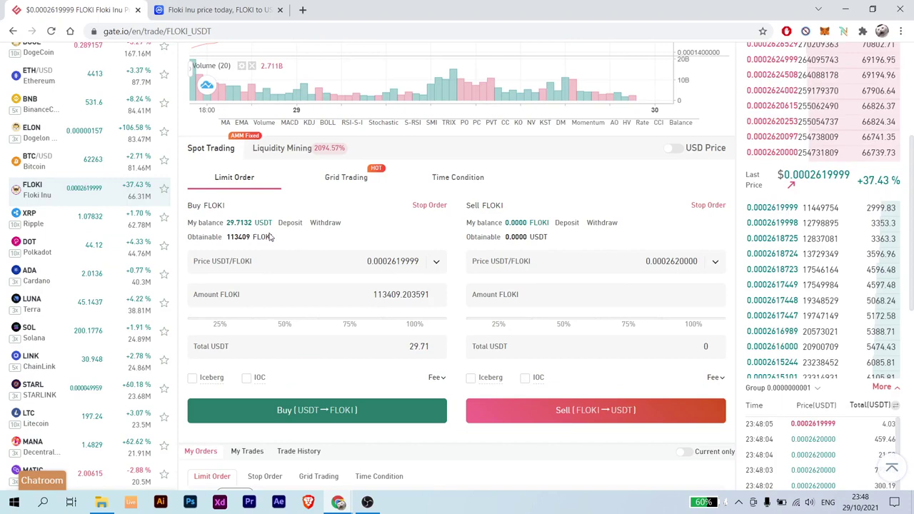
{"action": "left_click", "coordinate": [284, 325]}
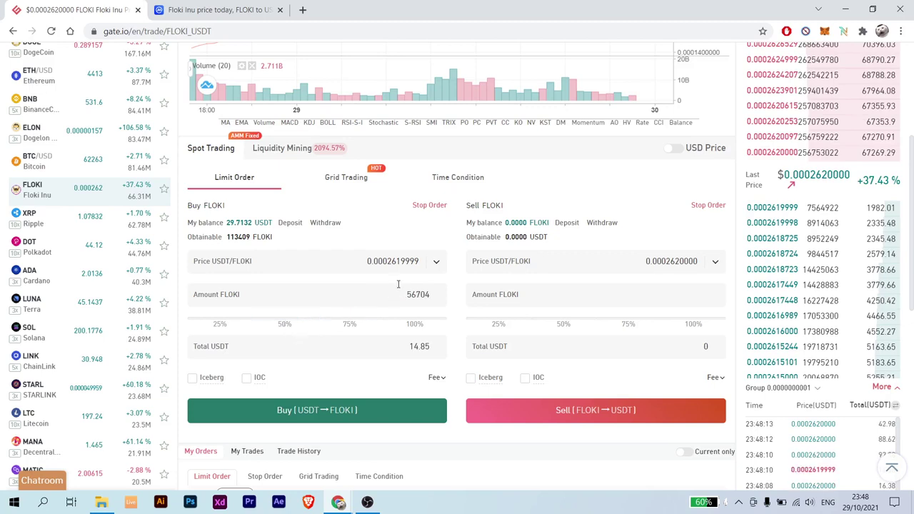
{"action": "left_click", "coordinate": [361, 325]}
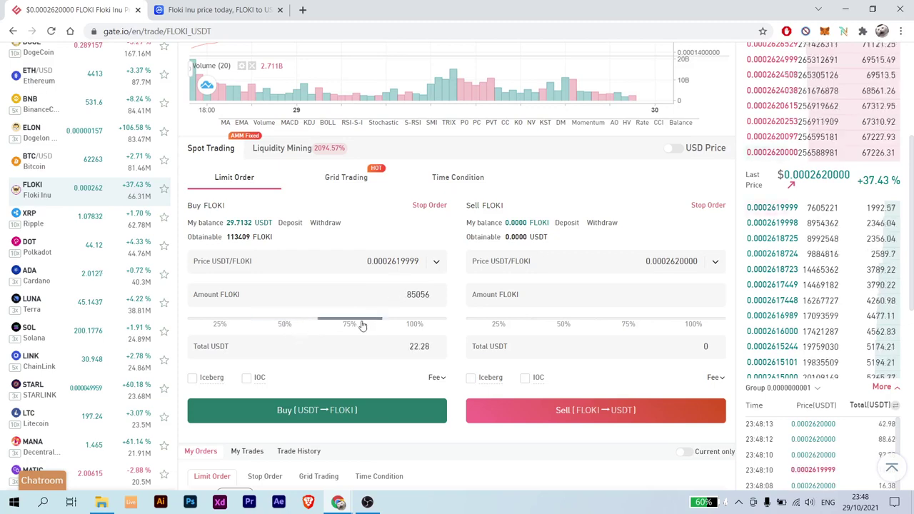
{"action": "left_click", "coordinate": [416, 325]}
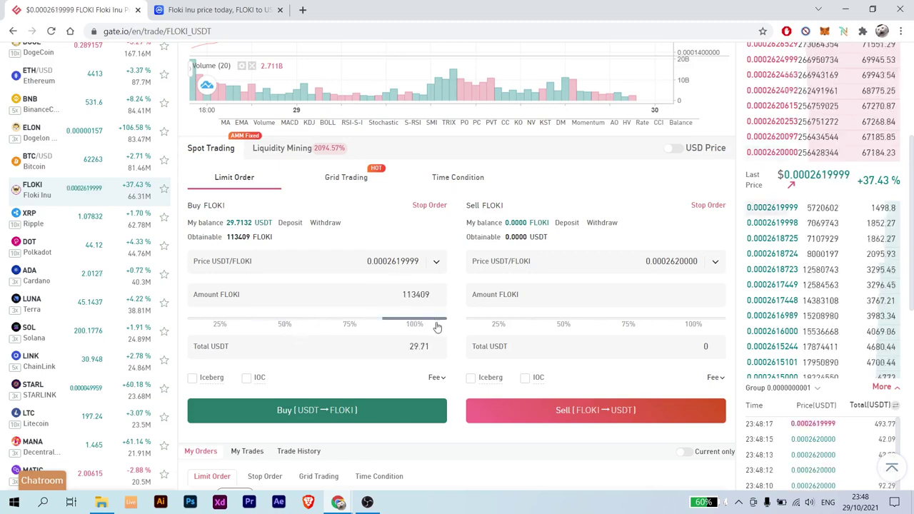
Review the filled-in FLOKI buy order and examine the buy offers in the order book.
{"action": "scroll", "coordinate": [450, 309], "scroll_direction": "up", "scroll_amount": 1}
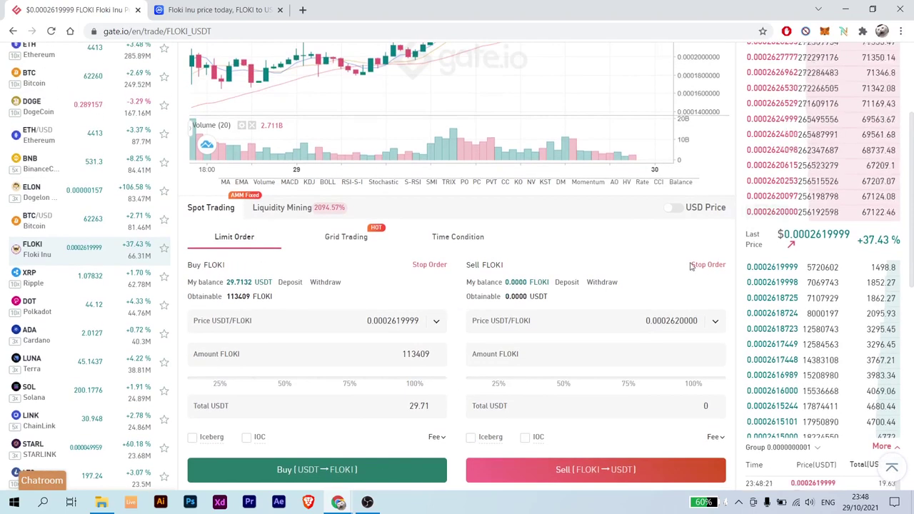
{"action": "scroll", "coordinate": [535, 286], "scroll_direction": "up", "scroll_amount": 1}
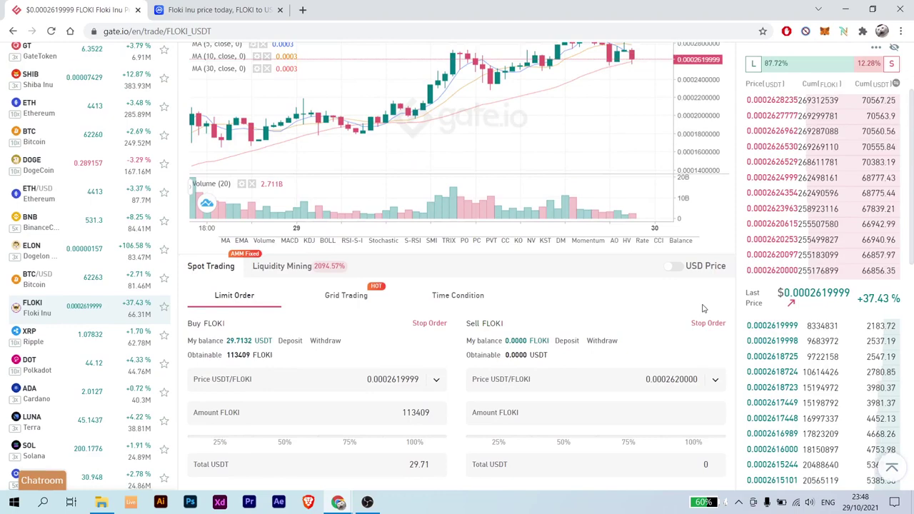
{"action": "scroll", "coordinate": [659, 286], "scroll_direction": "down", "scroll_amount": 1}
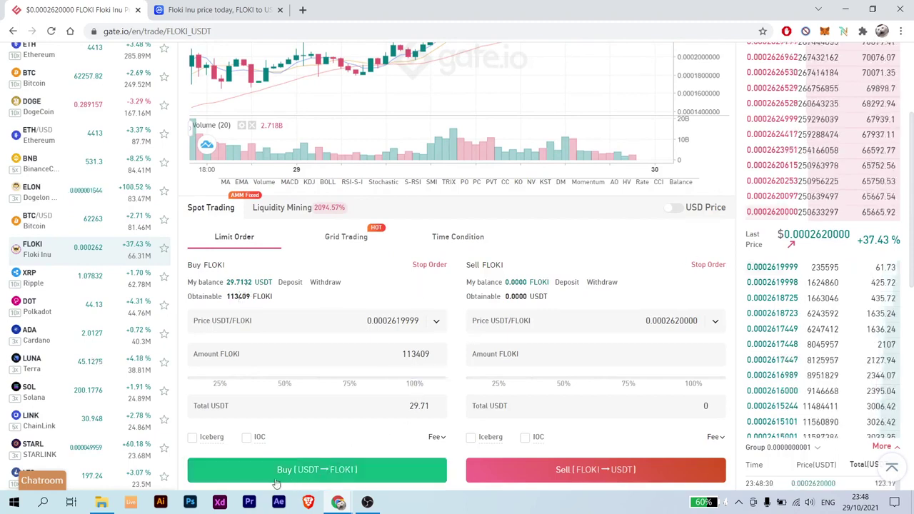
{"action": "mouse_move", "coordinate": [801, 288]}
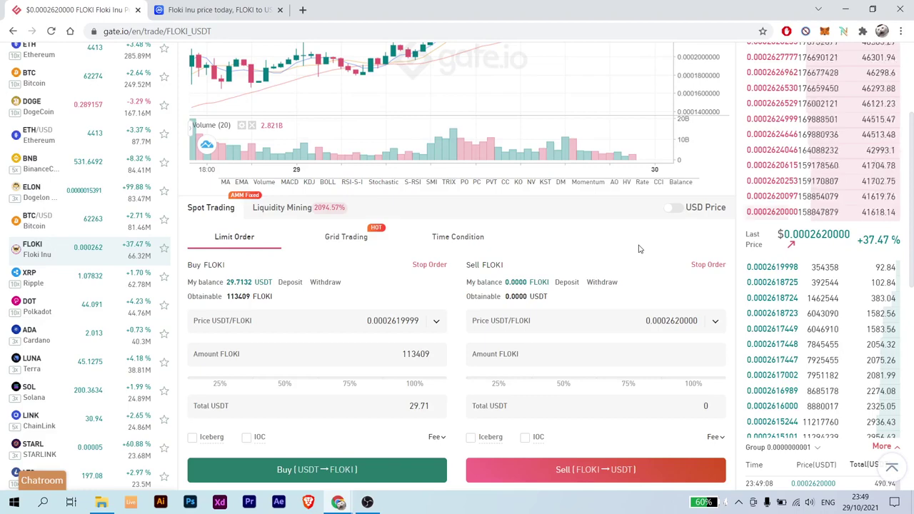
{"action": "mouse_move", "coordinate": [782, 417]}
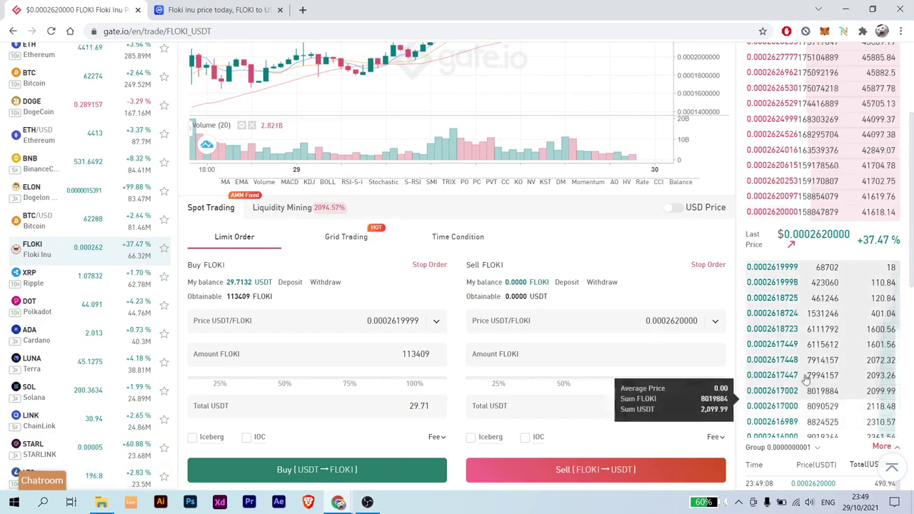
Examine the buy and sell offers in the FLOKI/USDT order book and check the list of open limit orders.
{"action": "scroll", "coordinate": [792, 399], "scroll_direction": "down", "scroll_amount": 3}
{"action": "scroll", "coordinate": [779, 417], "scroll_direction": "up", "scroll_amount": 3}
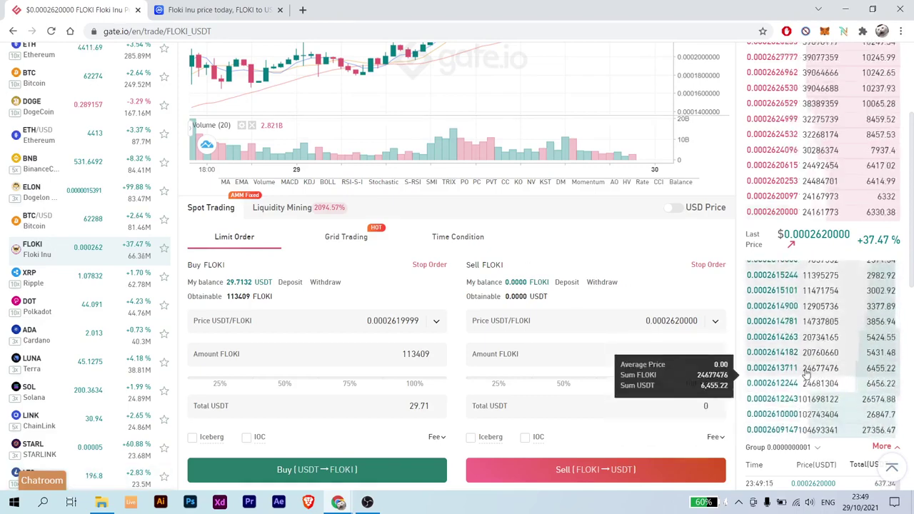
{"action": "scroll", "coordinate": [781, 419], "scroll_direction": "down", "scroll_amount": 3}
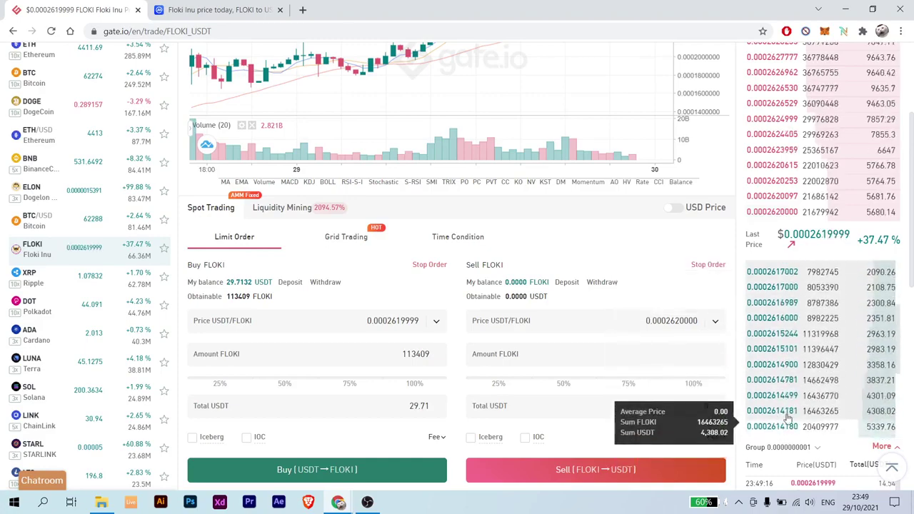
{"action": "scroll", "coordinate": [464, 371], "scroll_direction": "down", "scroll_amount": 2}
{"action": "scroll", "coordinate": [436, 429], "scroll_direction": "down", "scroll_amount": 1}
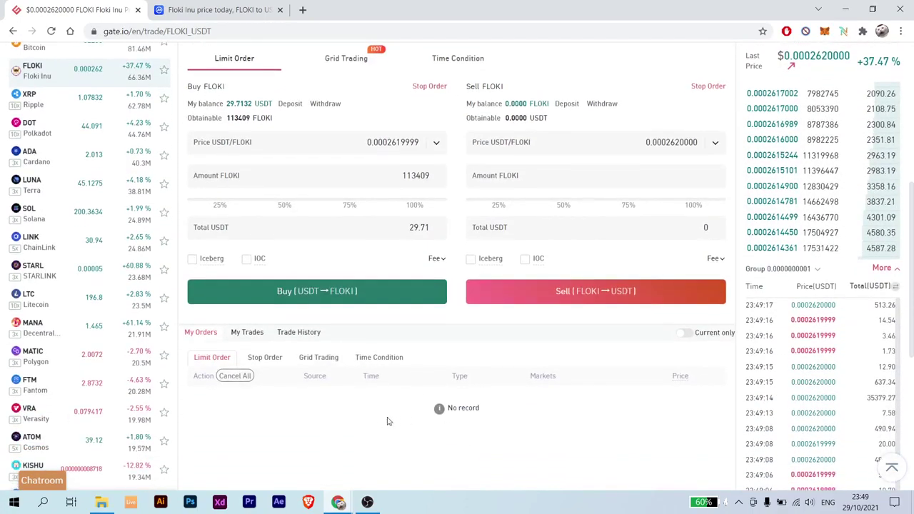
{"action": "scroll", "coordinate": [531, 314], "scroll_direction": "up", "scroll_amount": 2}
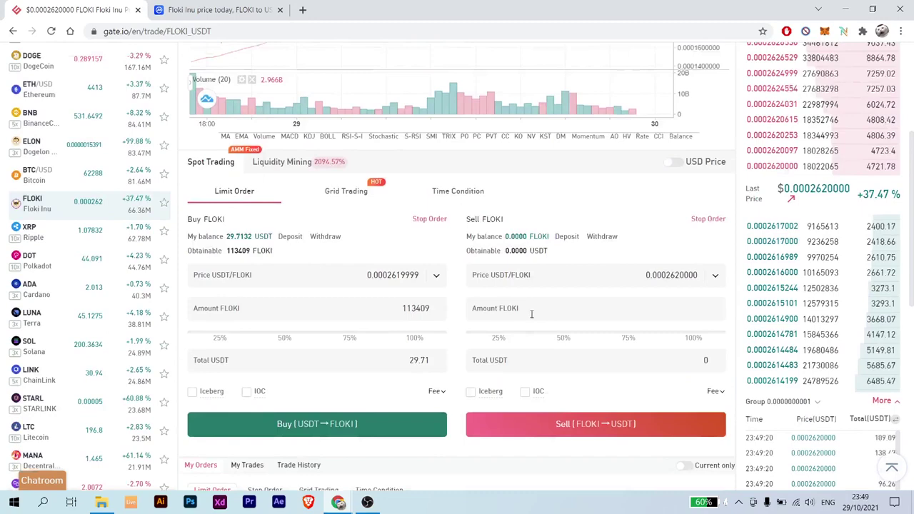
{"action": "scroll", "coordinate": [531, 314], "scroll_direction": "up", "scroll_amount": 1}
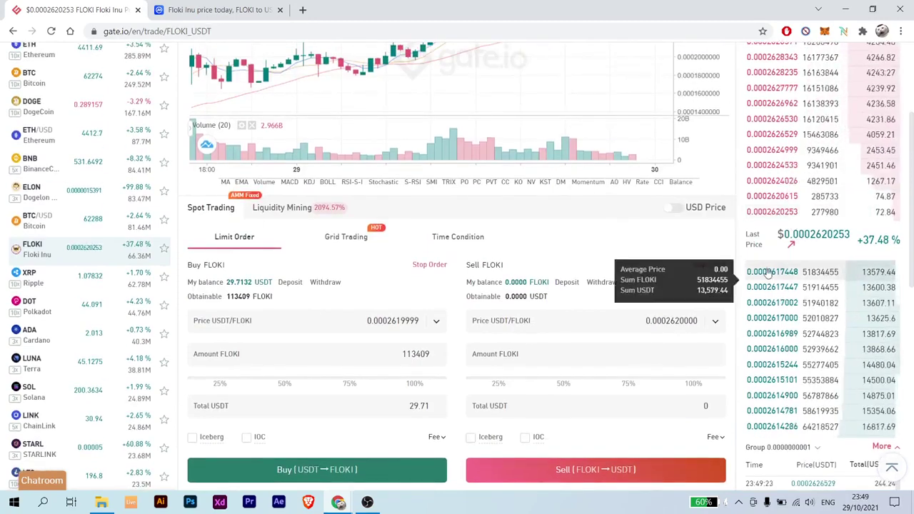
{"action": "scroll", "coordinate": [800, 330], "scroll_direction": "up", "scroll_amount": 1}
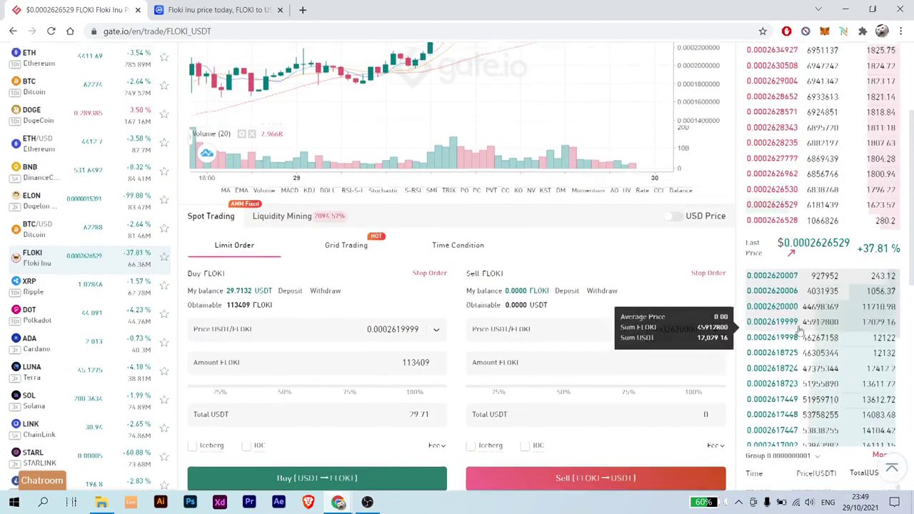
{"action": "scroll", "coordinate": [800, 330], "scroll_direction": "up", "scroll_amount": 1}
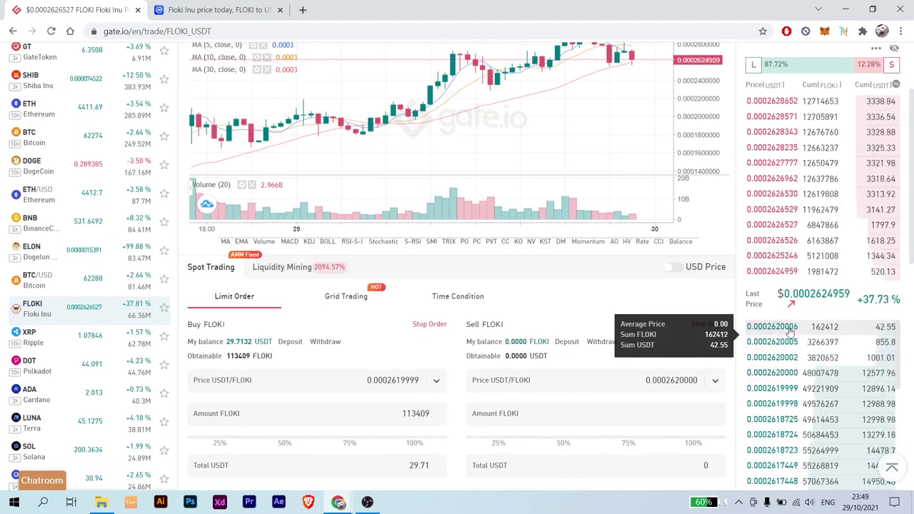
Set the FLOKI buy price to 0.0002620008 USDT and refill the amount with 100% of the USDT balance.
{"action": "scroll", "coordinate": [610, 305], "scroll_direction": "down", "scroll_amount": 1}
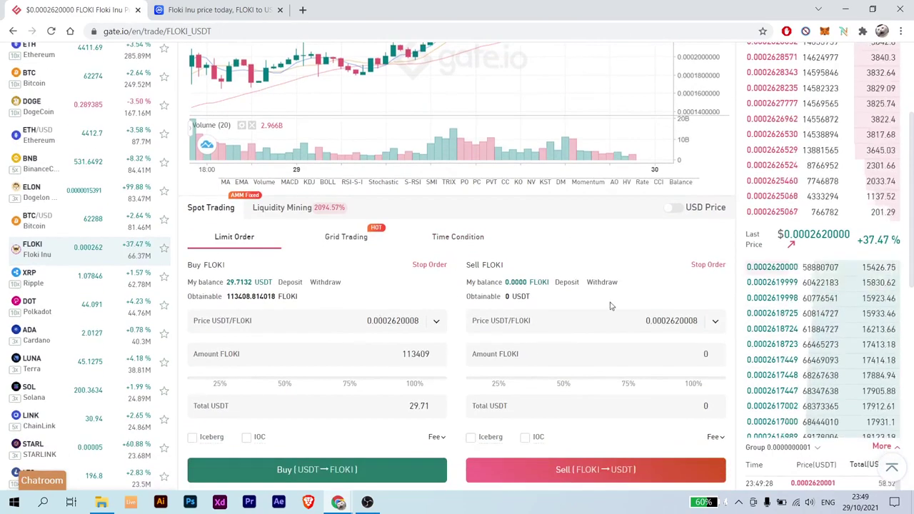
{"action": "mouse_move", "coordinate": [784, 275]}
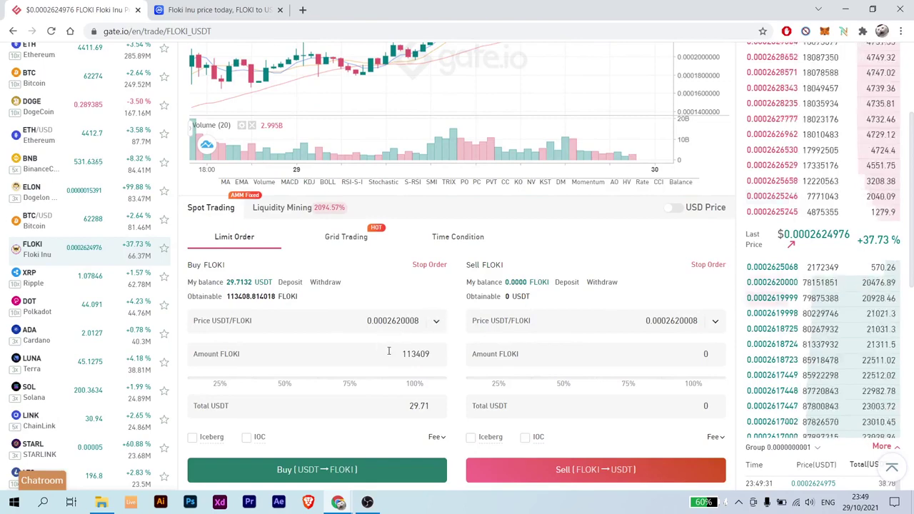
{"action": "left_click", "coordinate": [410, 382]}
{"action": "scroll", "coordinate": [343, 392], "scroll_direction": "down", "scroll_amount": 1}
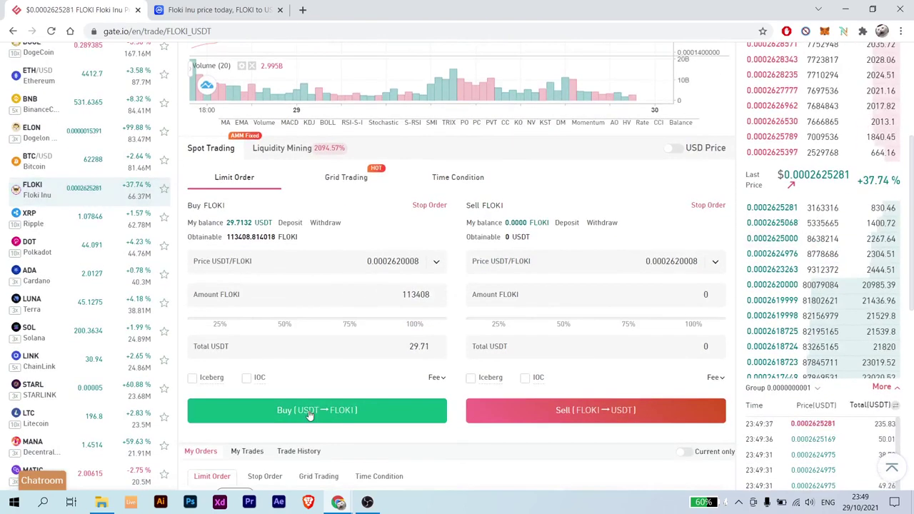
Submit the limit buy order for 113408 FLOKI at 0.0002620008 USDT and confirm it.
{"action": "left_click", "coordinate": [309, 411]}
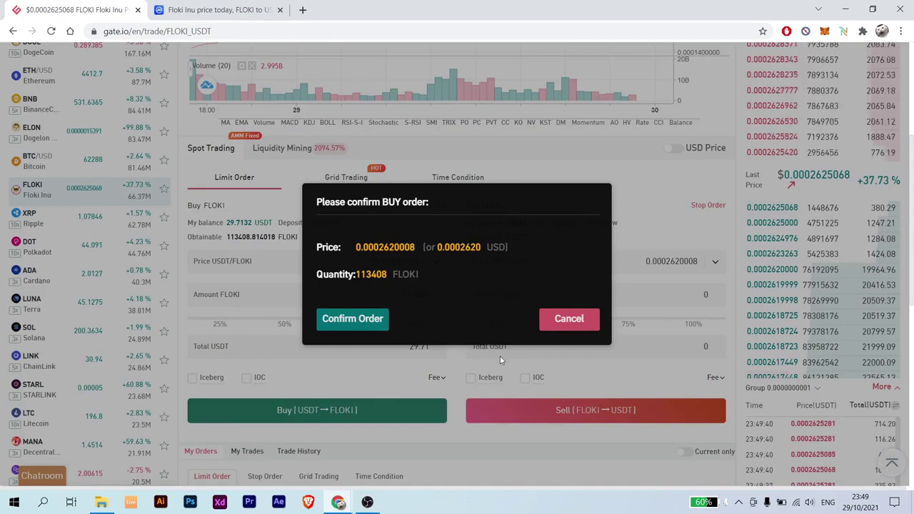
{"action": "left_click", "coordinate": [363, 320]}
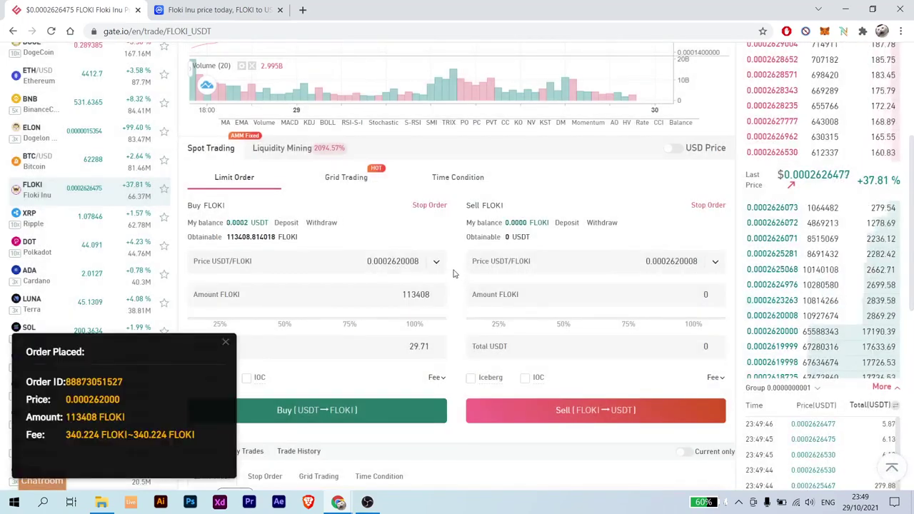
Check the orders list below the order forms, and view the spot account balances and the available wallet accounts.
{"action": "scroll", "coordinate": [453, 273], "scroll_direction": "down", "scroll_amount": 3}
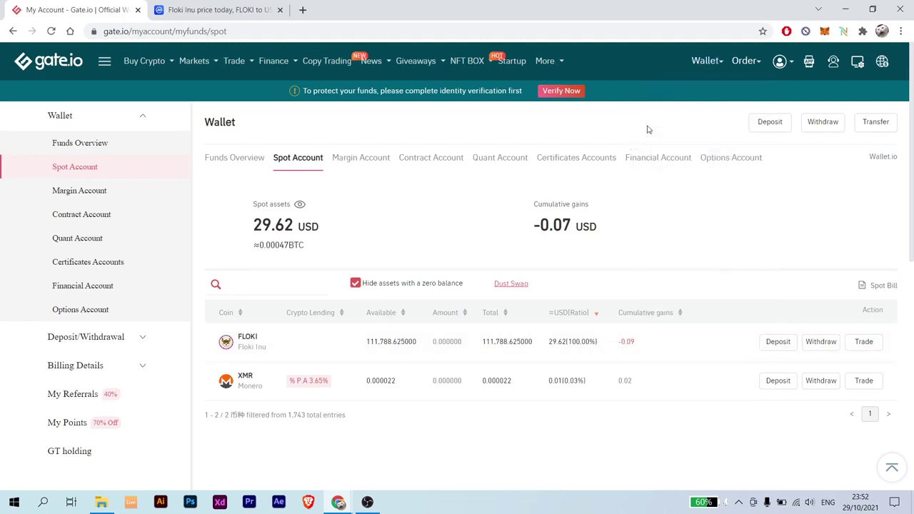
{"action": "mouse_move", "coordinate": [707, 62]}
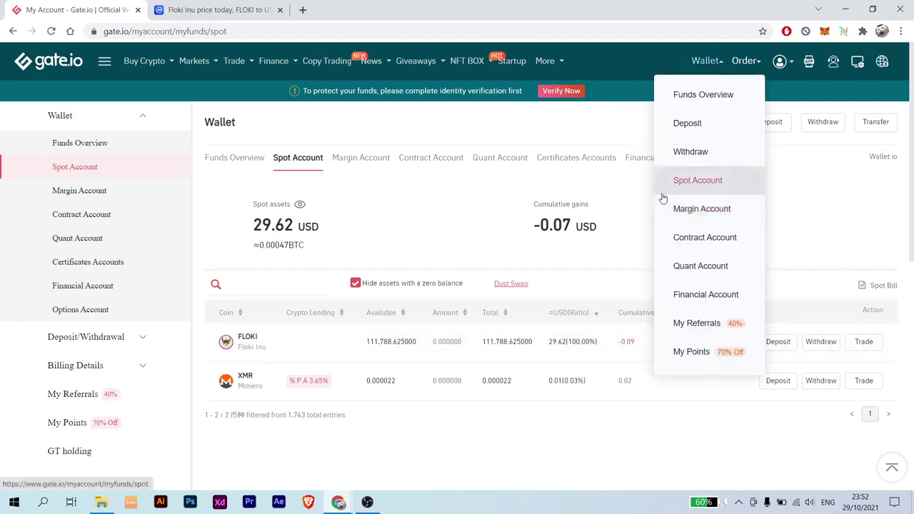